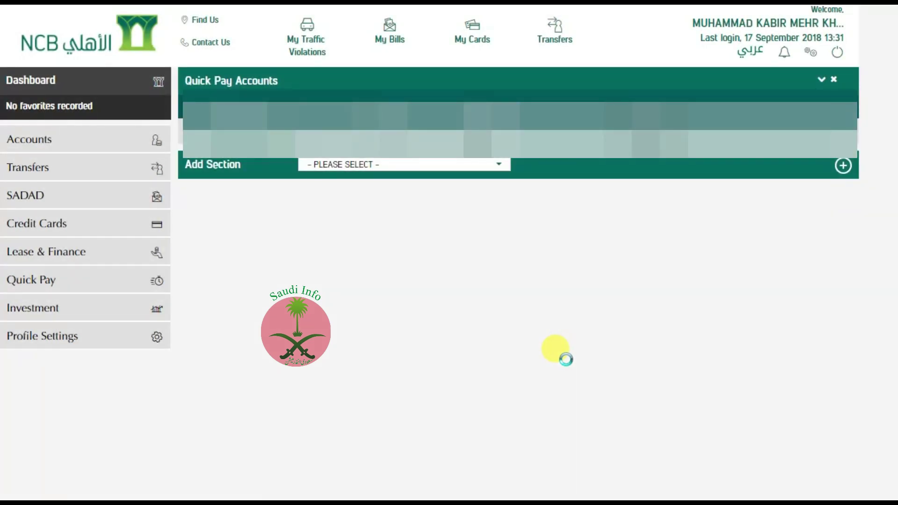
- Go to Quick Pay Beneficiaries from the Quick Pay sidebar menu
{"action": "left_click", "coordinate": [76, 280]}
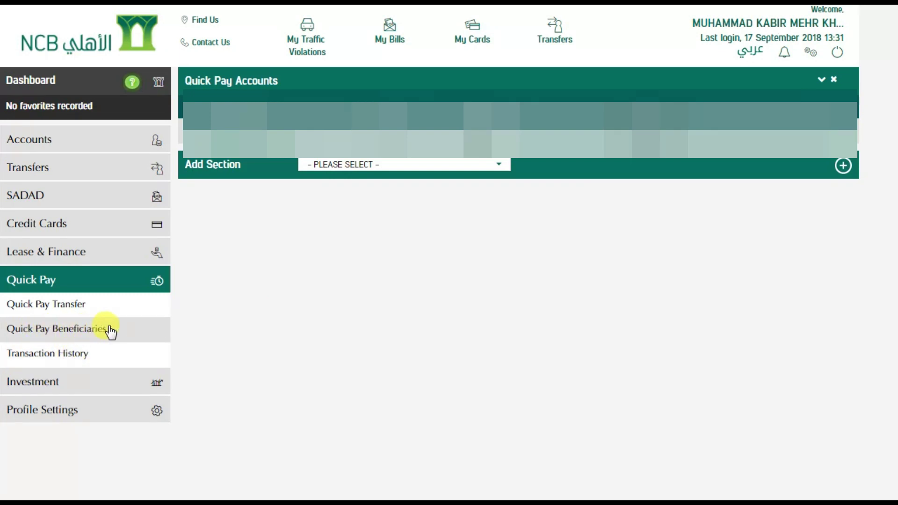
{"action": "left_click", "coordinate": [88, 329]}
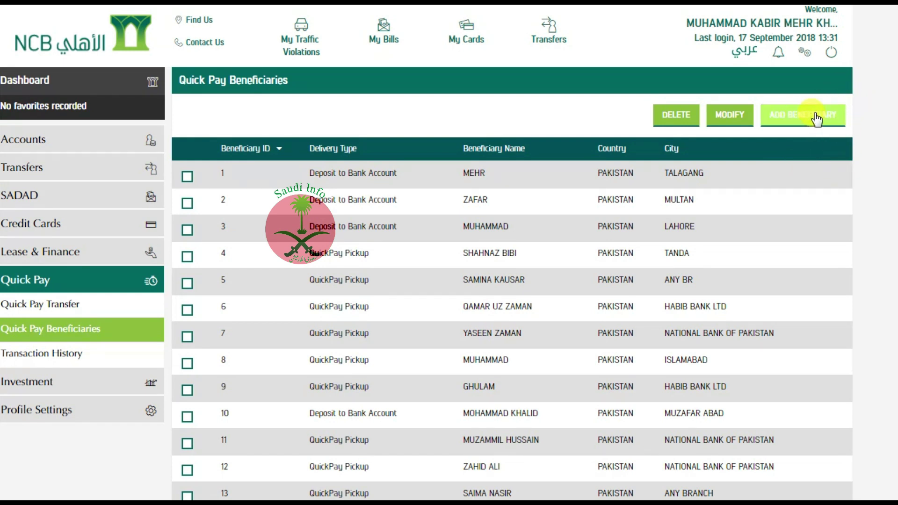
- Add a new beneficiary with country PAKISTAN and delivery type Deposit to Bank Account
{"action": "left_click", "coordinate": [815, 127]}
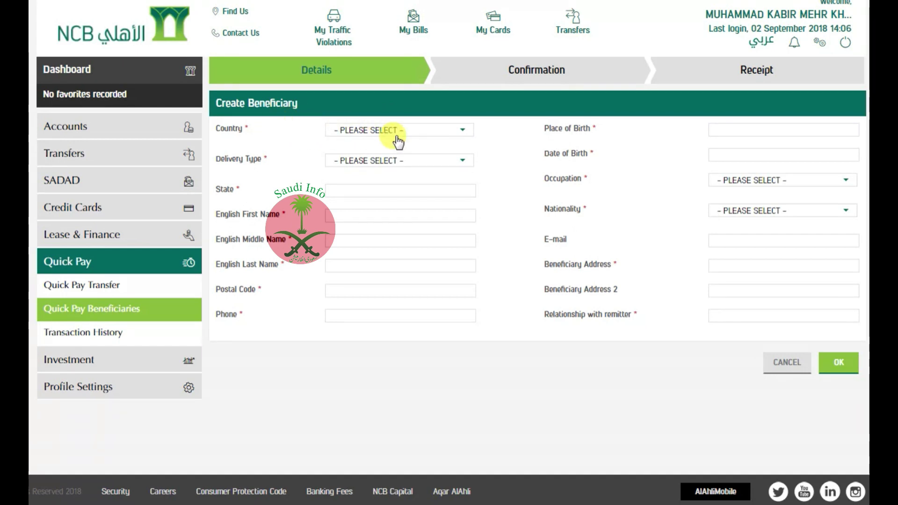
{"action": "left_click", "coordinate": [430, 130]}
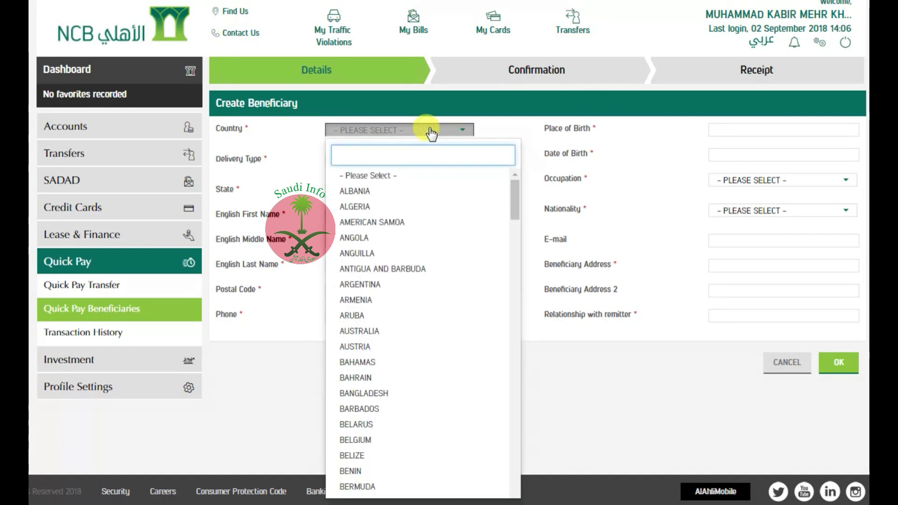
{"action": "type", "text": "PAKIS"}
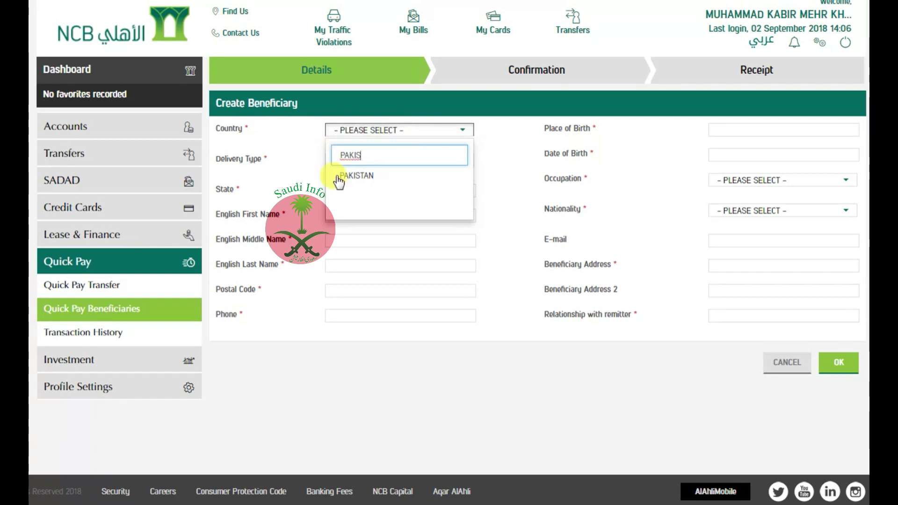
{"action": "left_click", "coordinate": [341, 176]}
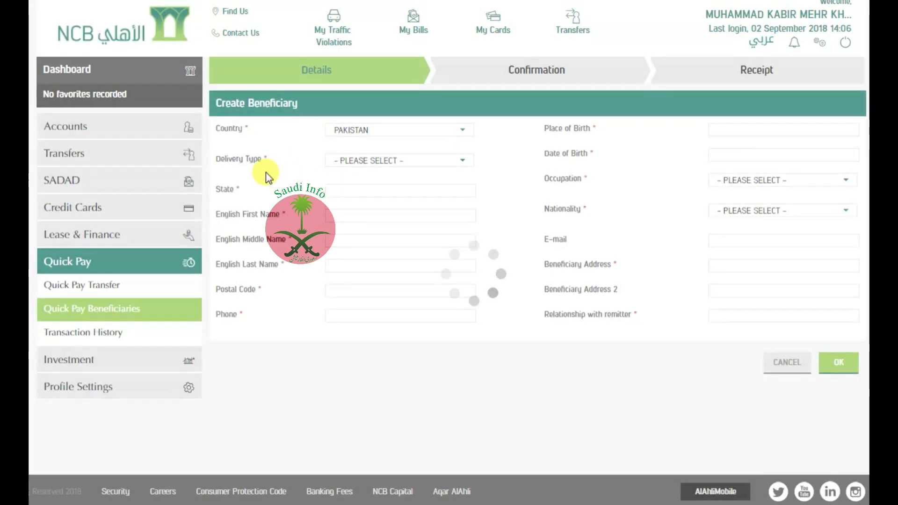
{"action": "left_click", "coordinate": [444, 166]}
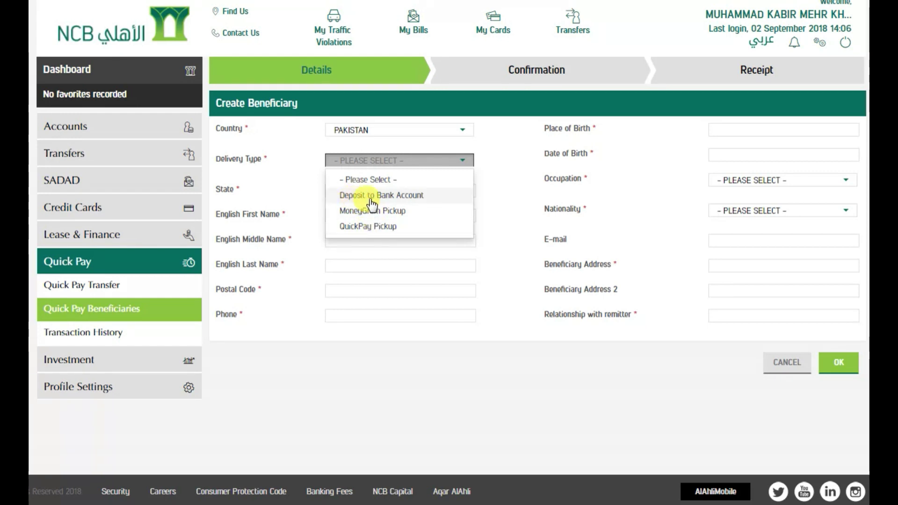
{"action": "left_click", "coordinate": [412, 197]}
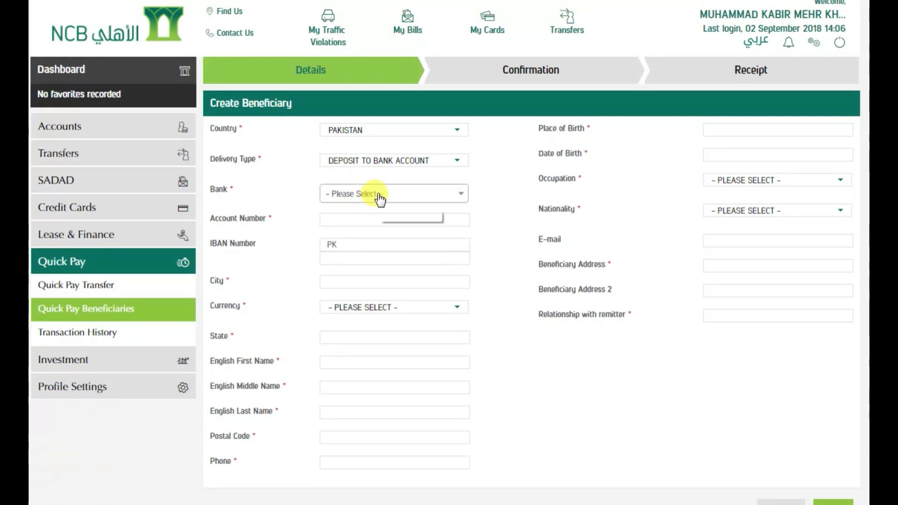
- Choose bank MUSLIM COMMERCIAL BANK LTD. and branch PICHNAND 676, then start the account number
{"action": "left_click", "coordinate": [385, 196]}
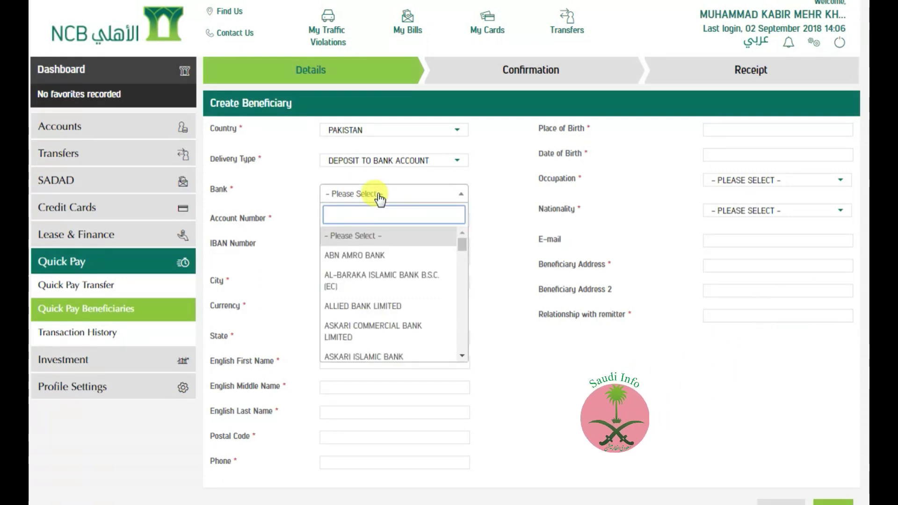
{"action": "type", "text": "MU"}
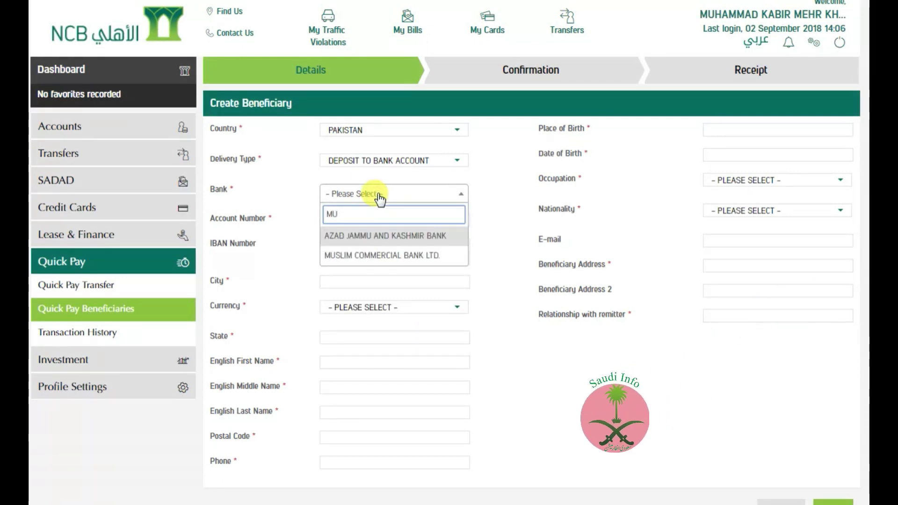
{"action": "left_click", "coordinate": [393, 255]}
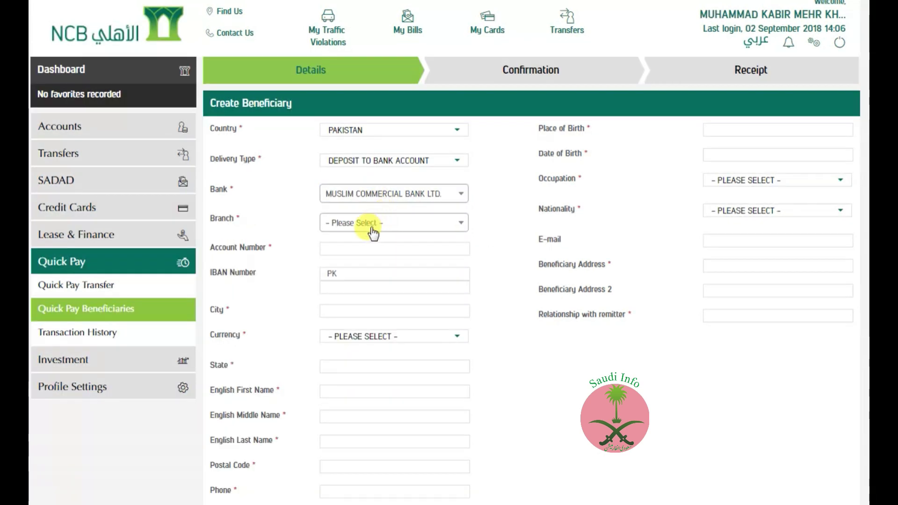
{"action": "left_click", "coordinate": [393, 226]}
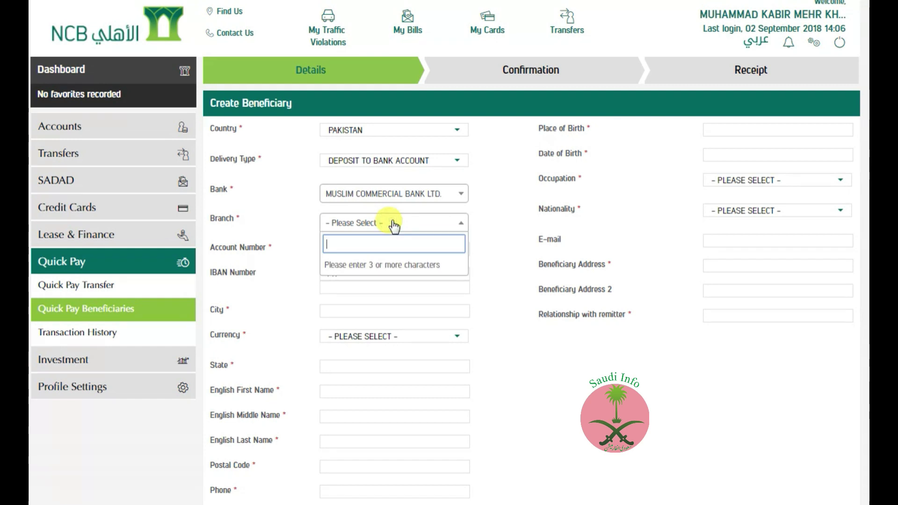
{"action": "type", "text": "PICH"}
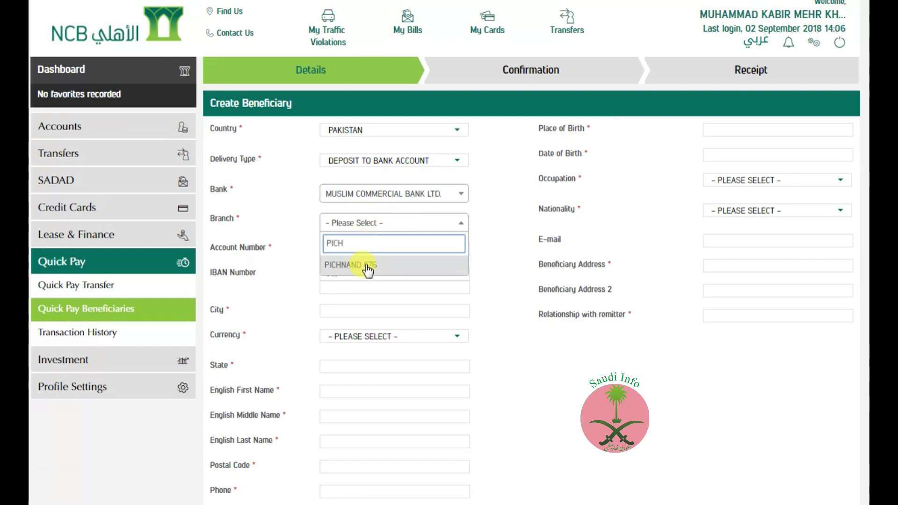
{"action": "left_click", "coordinate": [367, 267]}
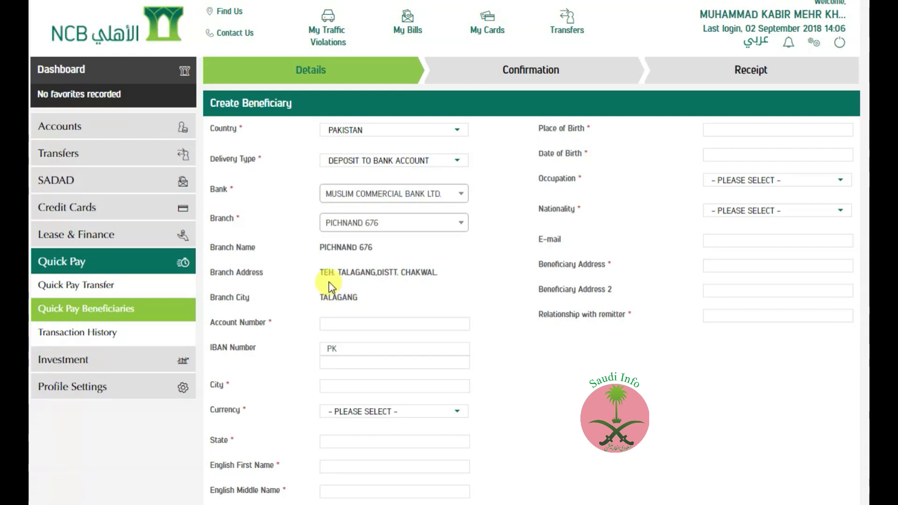
{"action": "left_click", "coordinate": [350, 323]}
{"action": "type", "text": "102"}
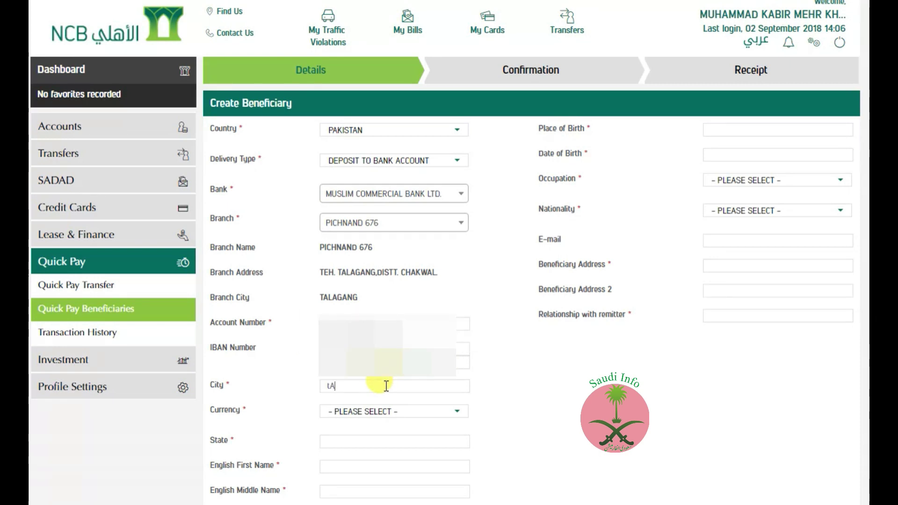
- Enter city TALAGANG and set the currency to PKR
{"action": "type", "text": "ALAGANG"}
{"action": "left_click", "coordinate": [404, 416]}
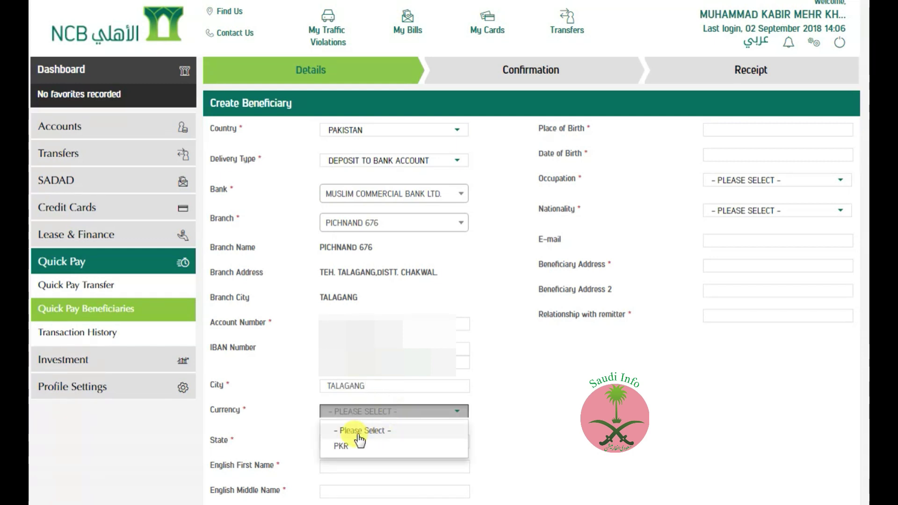
{"action": "left_click", "coordinate": [342, 446]}
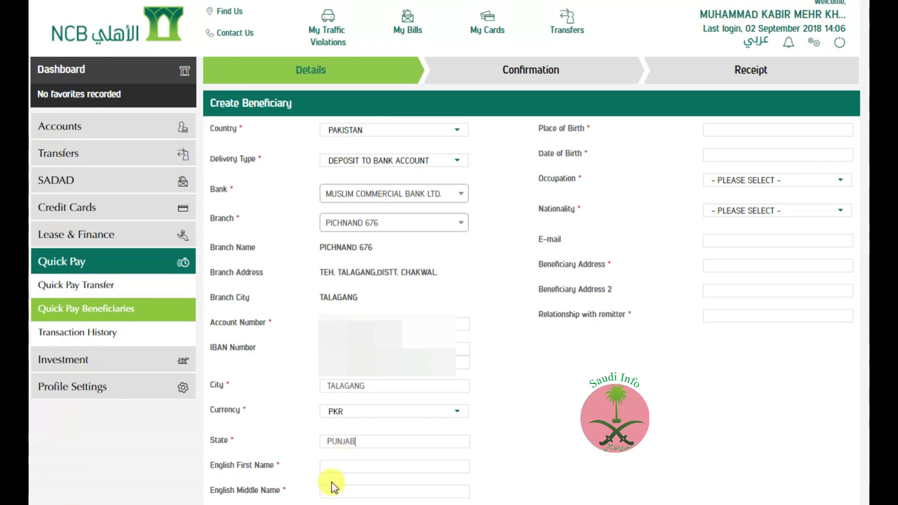
- Fill in the beneficiary's first name, paste the postal code and enter the phone number
{"action": "left_click", "coordinate": [342, 466]}
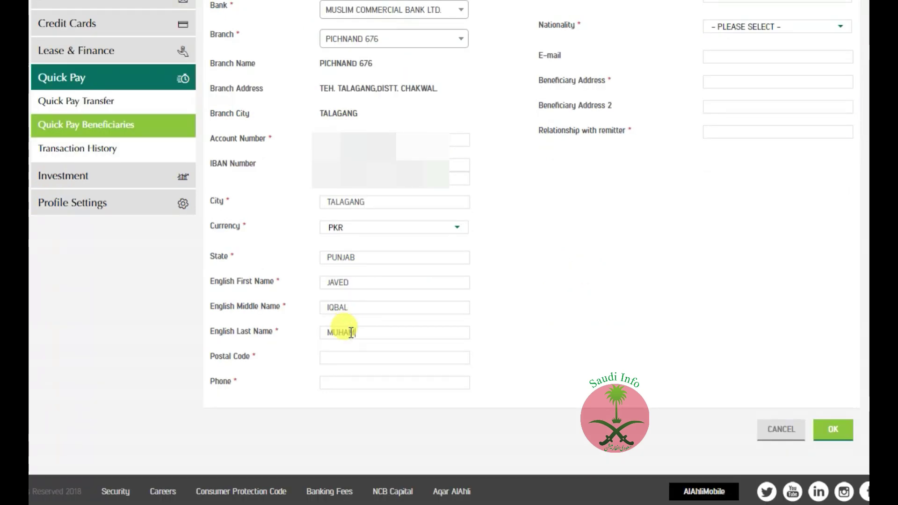
{"action": "type", "text": "MAD DEEN"}
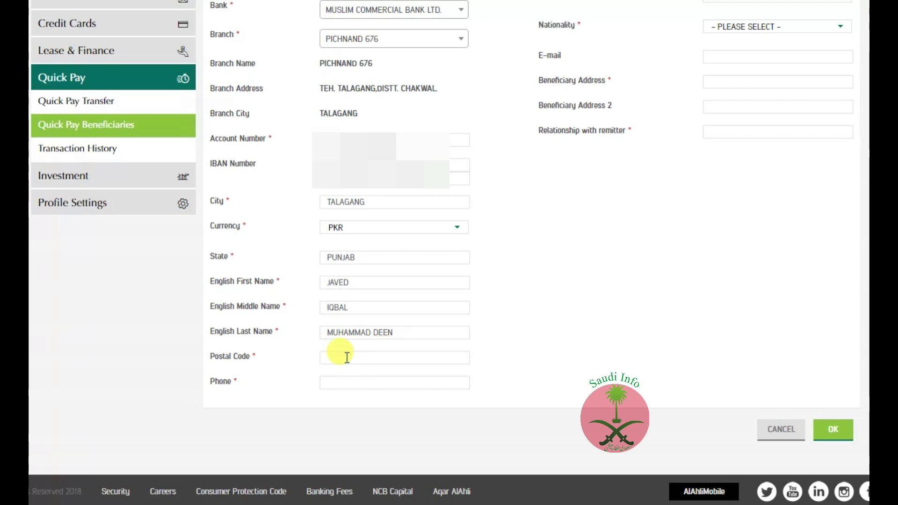
{"action": "type", "text": "48200"}
{"action": "left_click", "coordinate": [340, 383]}
{"action": "type", "text": "0092"}
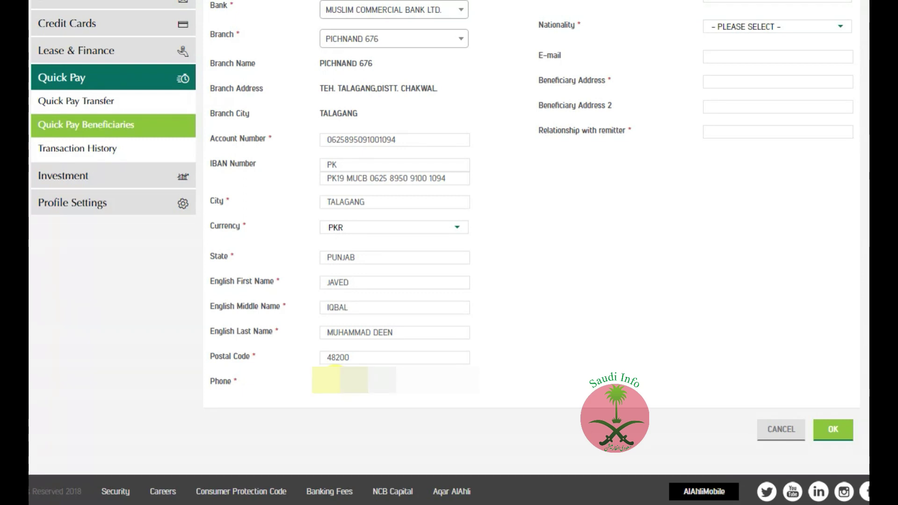
- Enter CHAKWAL as the place of birth
{"action": "scroll", "coordinate": [745, 129], "scroll_direction": "up", "scroll_amount": 4}
{"action": "left_click", "coordinate": [744, 130]}
{"action": "type", "text": "CHAKW"}
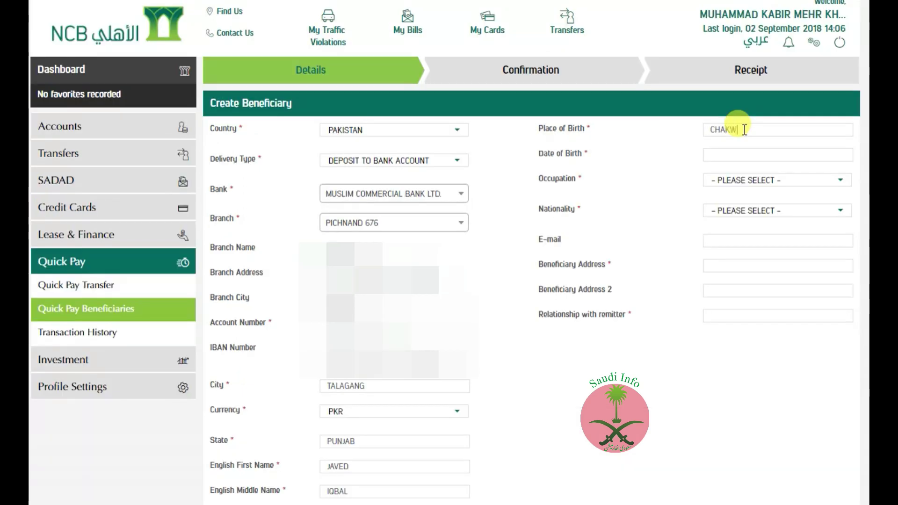
{"action": "type", "text": "AL"}
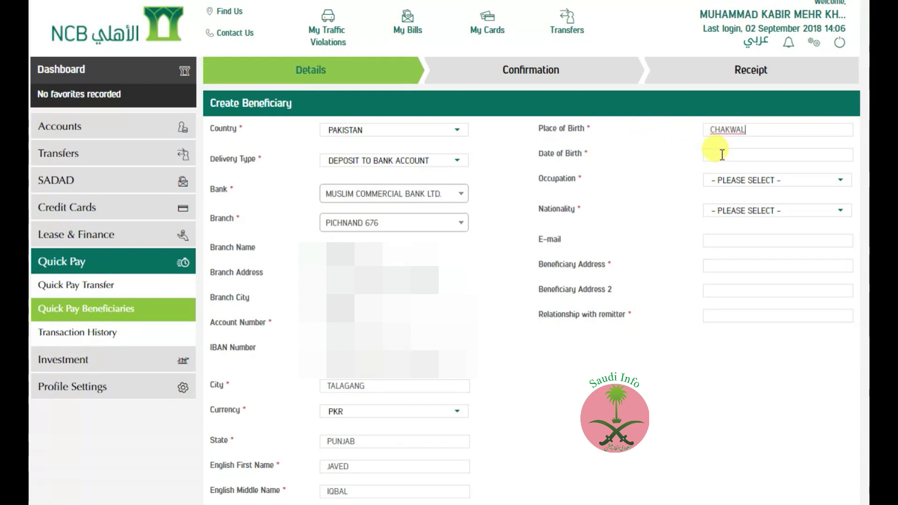
- Enter the beneficiary's e-mail address and submit the completed beneficiary form with OK
{"action": "left_click", "coordinate": [768, 181]}
{"action": "left_click", "coordinate": [647, 197]}
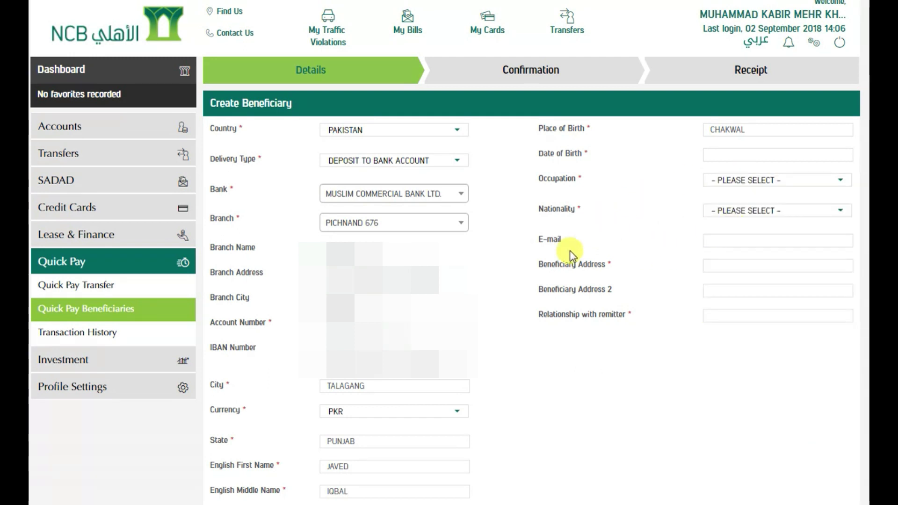
{"action": "left_click", "coordinate": [743, 238]}
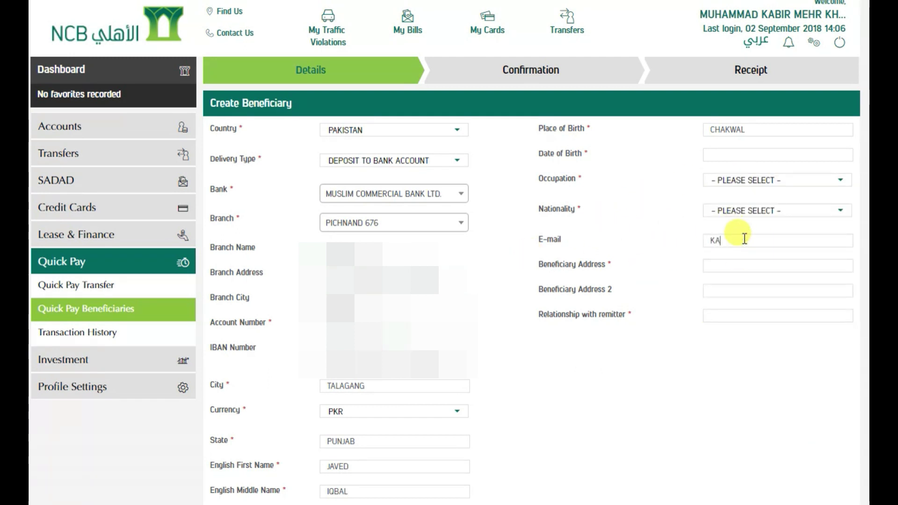
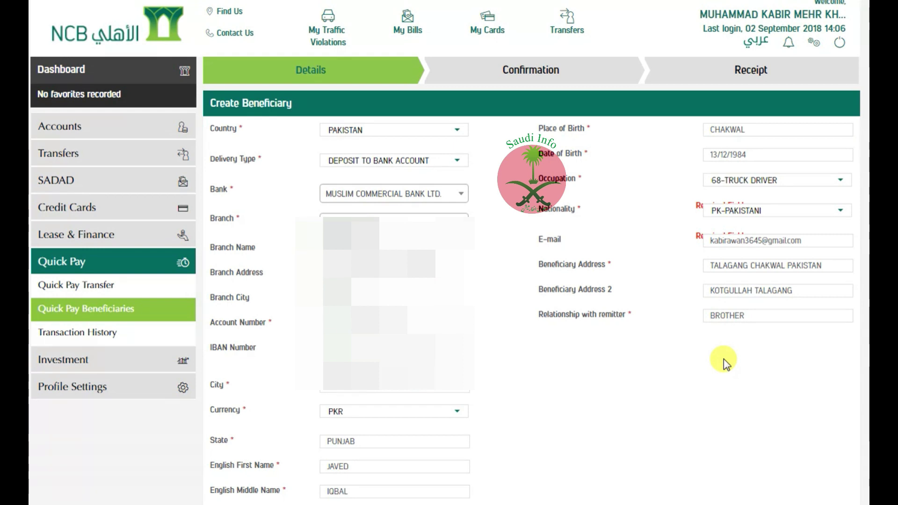
{"action": "scroll", "coordinate": [769, 334], "scroll_direction": "down", "scroll_amount": 4}
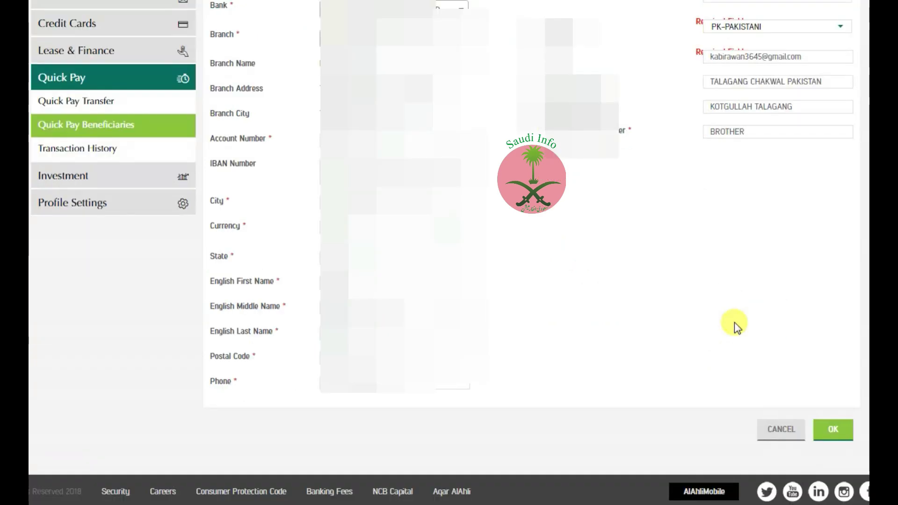
{"action": "left_click", "coordinate": [832, 435]}
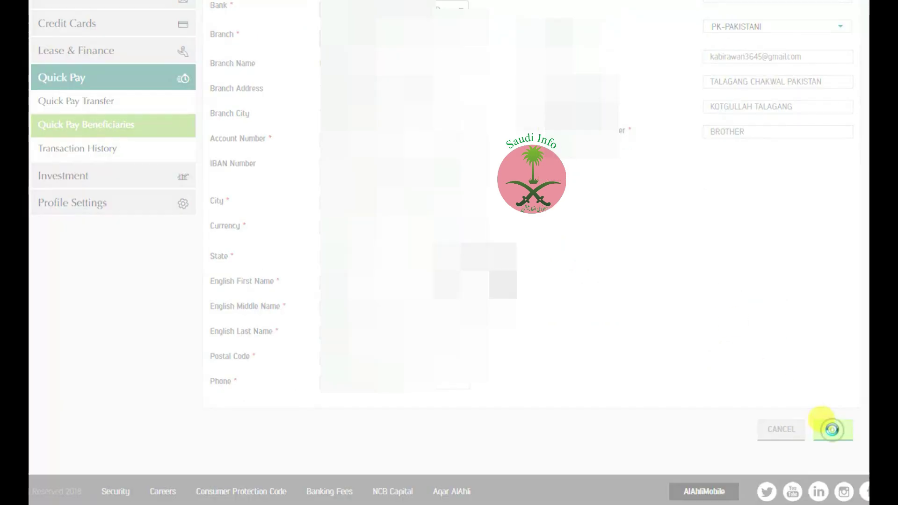